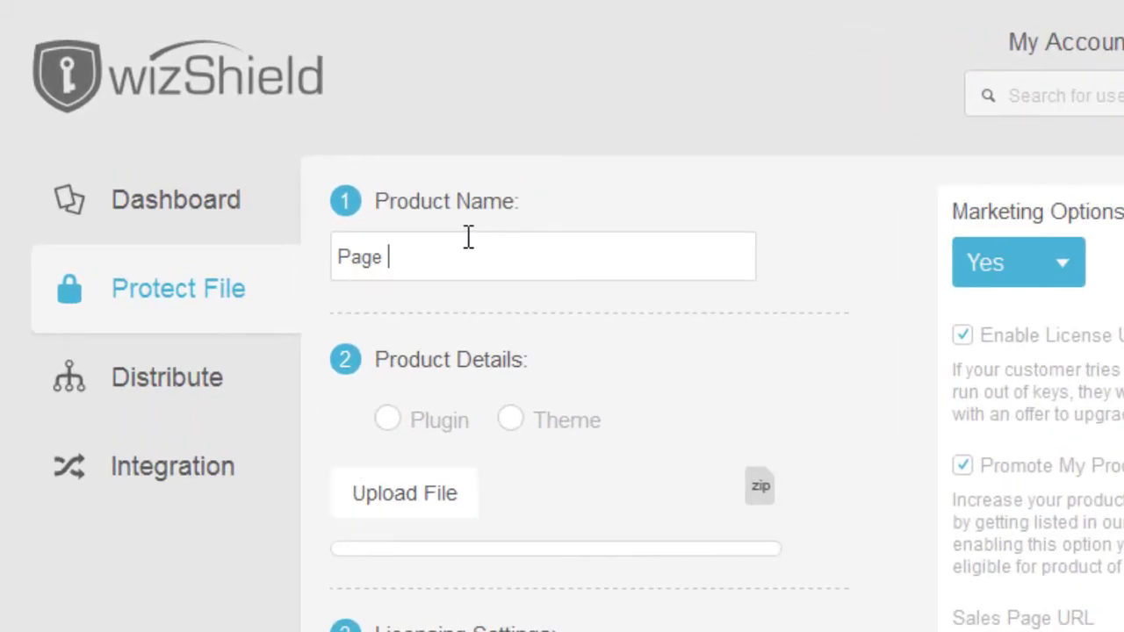
Step: Name the product "Page Expiration Robot Test File"
text(Robot Est)
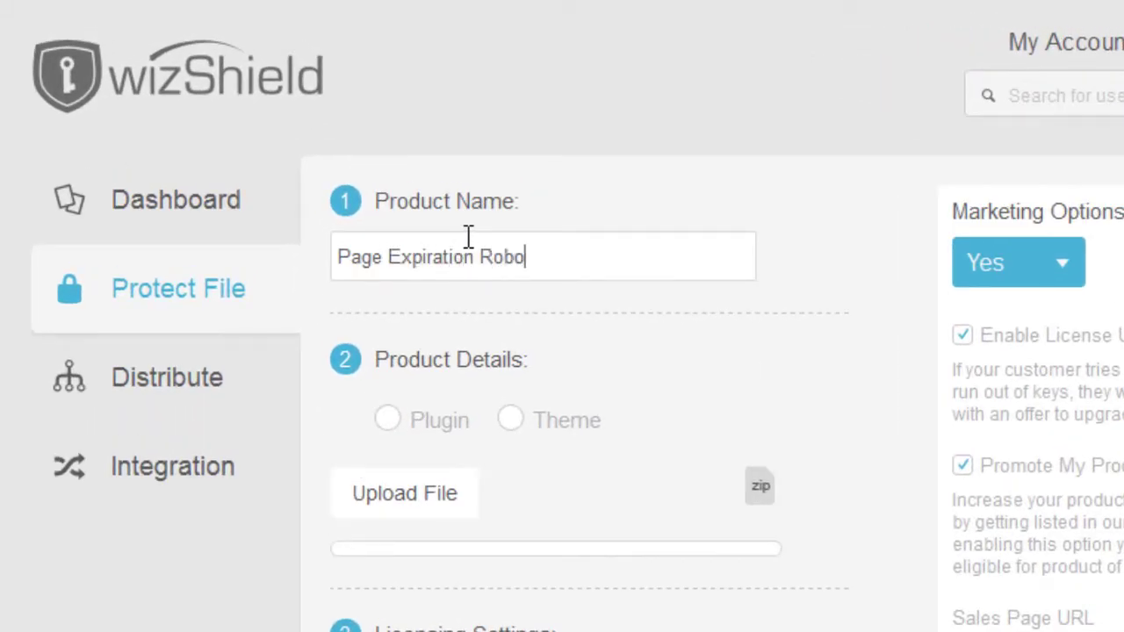
key(BackSpace)
key(BackSpace)
key(BackSpace)
text(Test File)
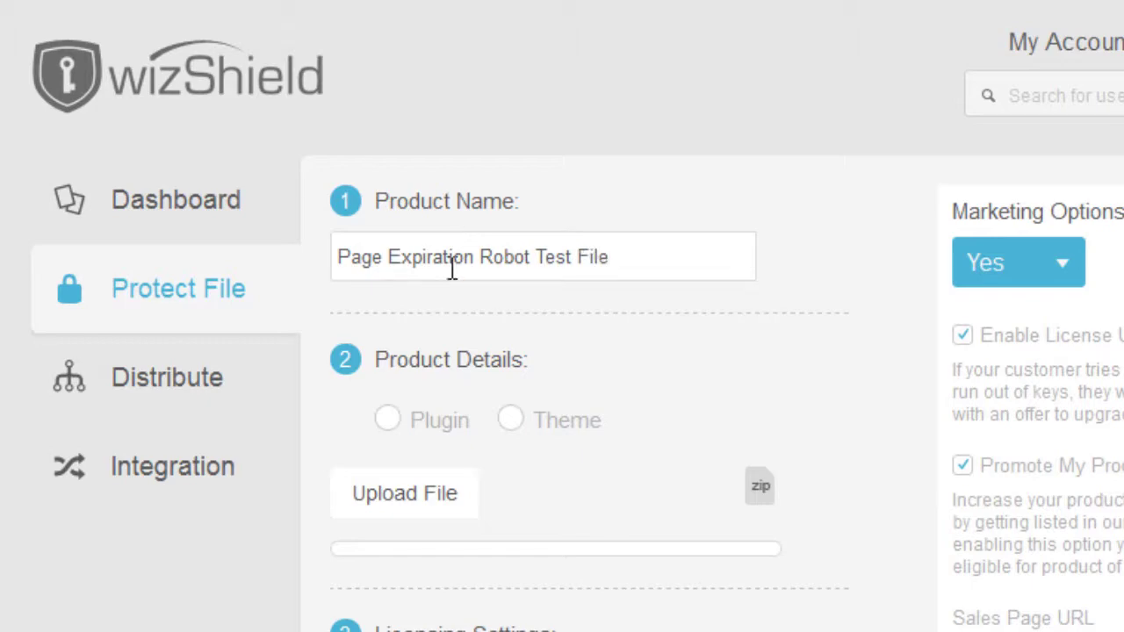
Step: Set the product type to Plugin and upload the Page Expiration Robot Plus zip file from the Downloads folder
click(387, 422)
click(404, 492)
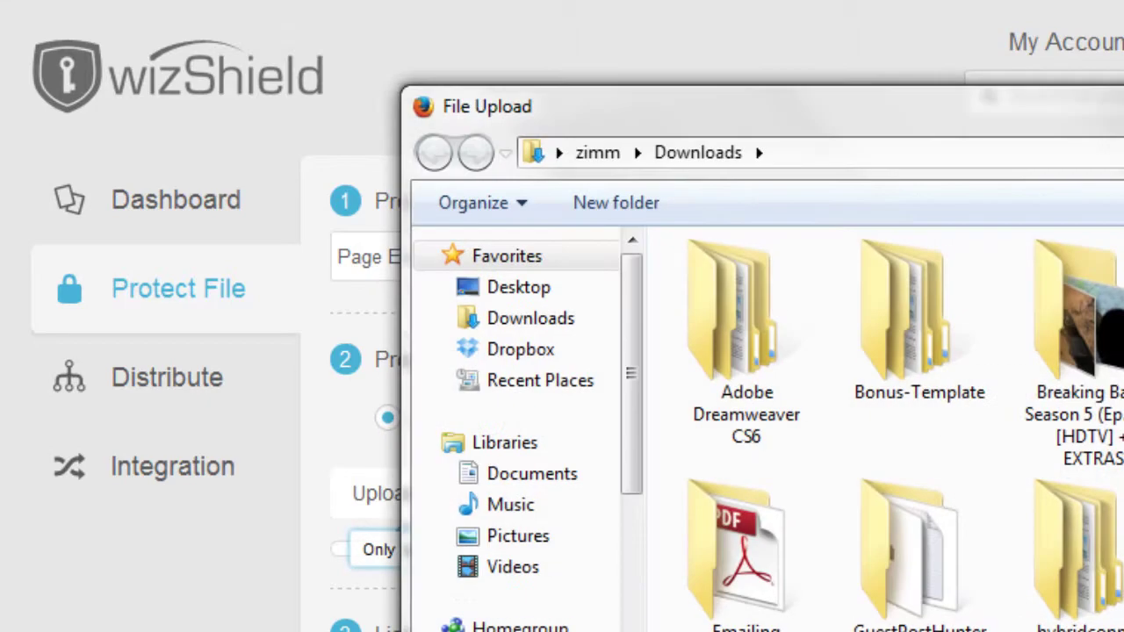
scroll(878, 421, down, 10)
scroll(878, 422, down, 3)
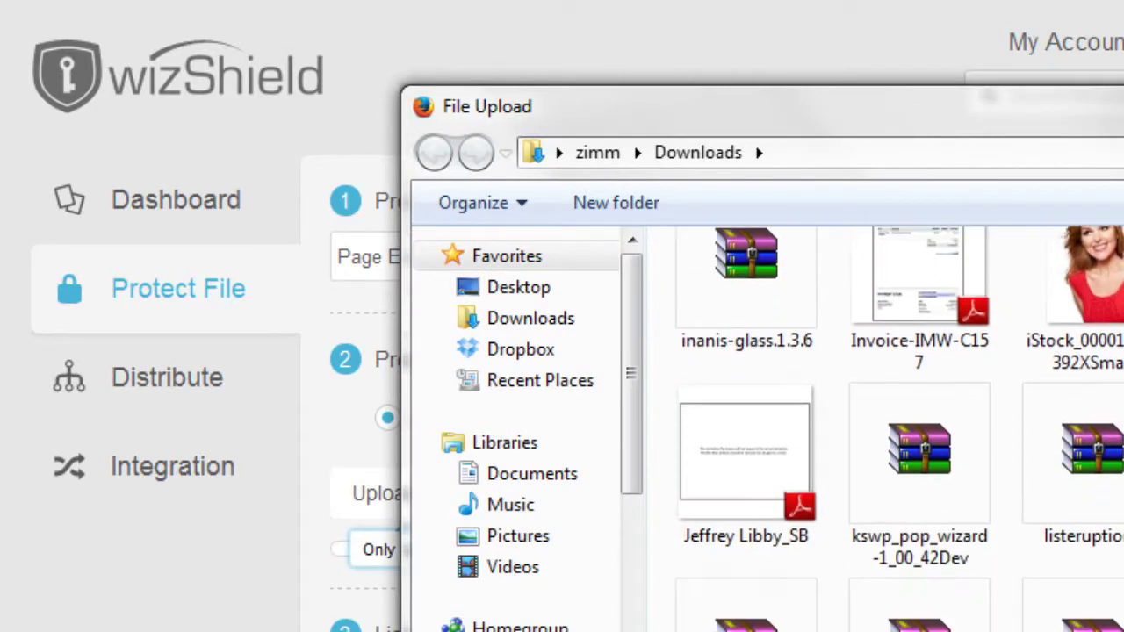
key(Return)
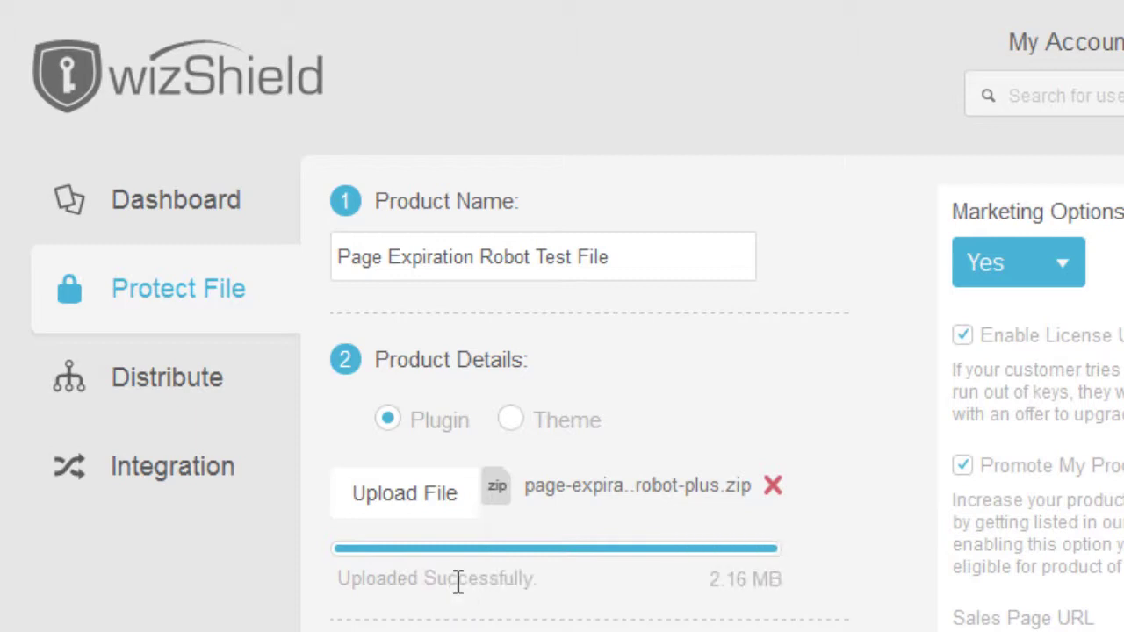
Step: Append "- 1 Domain" to the end of the product name
scroll(819, 564, down, 5)
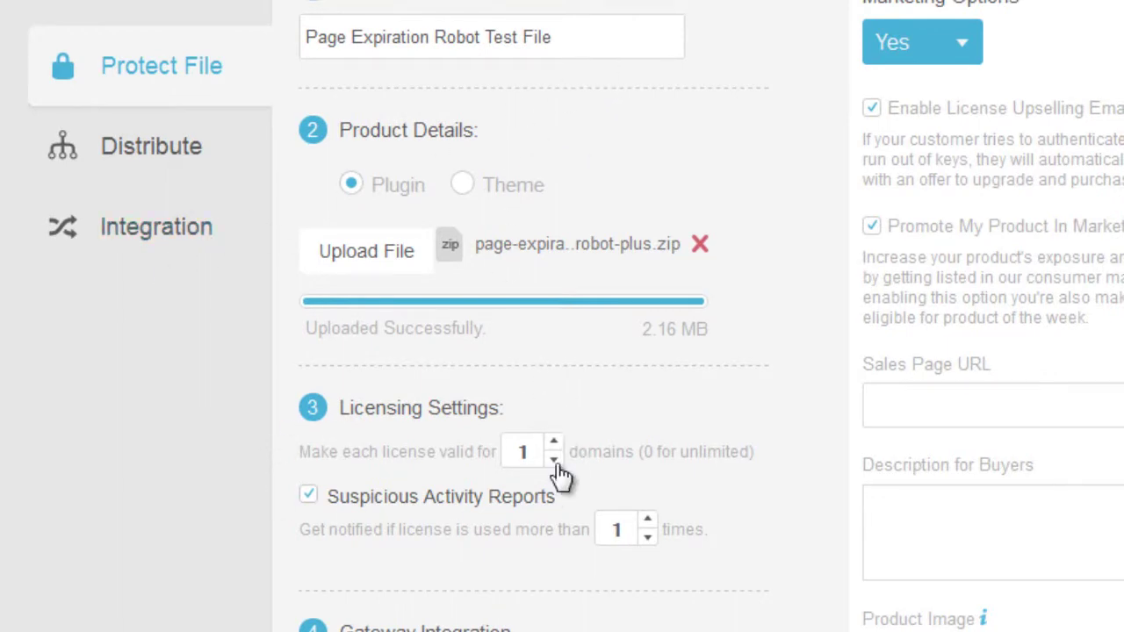
click(623, 31)
text(- 1 Domain)
Step: Replace "1 Domain" at the end of the product name with "Unlimited"
key(BackSpace)
key(BackSpace)
key(BackSpace)
key(BackSpace)
key(BackSpace)
key(BackSpace)
key(BackSpace)
key(BackSpace)
text(Uni)
key(BackSpace)
text(limited)
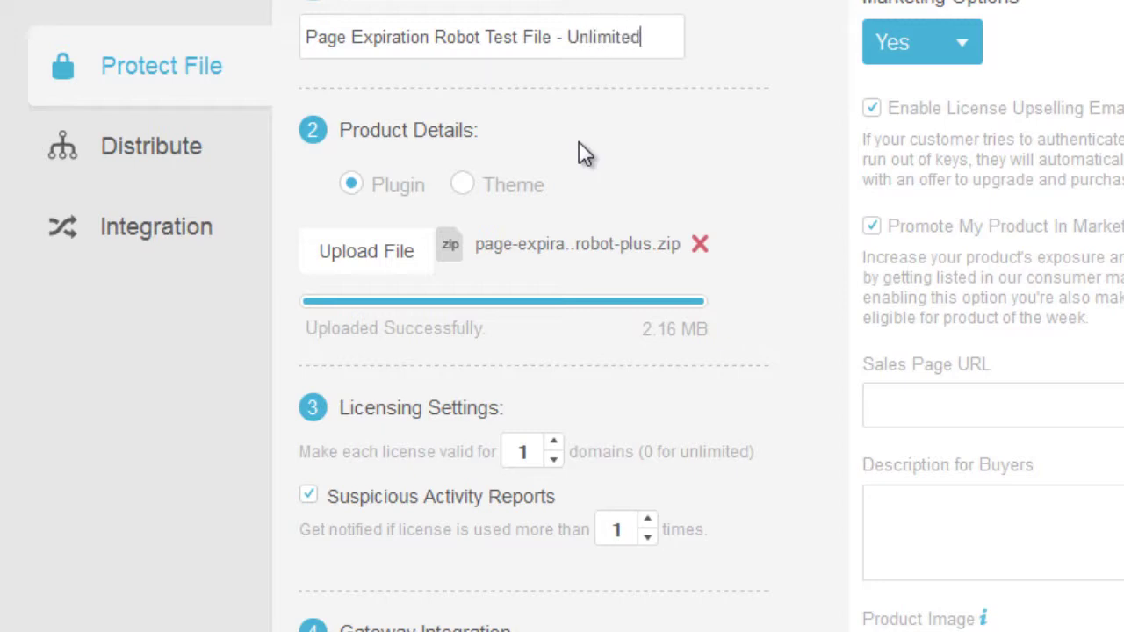
Step: Set each license to be valid for 0 domains and the suspicious activity notification threshold to 25 times
click(554, 458)
drag(654, 520, 653, 521)
click(653, 519)
click(653, 519)
click(653, 519)
click(653, 519)
click(647, 518)
click(648, 518)
click(647, 519)
click(647, 519)
click(647, 519)
click(647, 519)
click(647, 519)
click(647, 519)
click(647, 519)
click(647, 519)
click(648, 536)
Step: Replace "Unlimited" at the end of the product name with "5 domain"
double_click(597, 39)
text(5 domain)
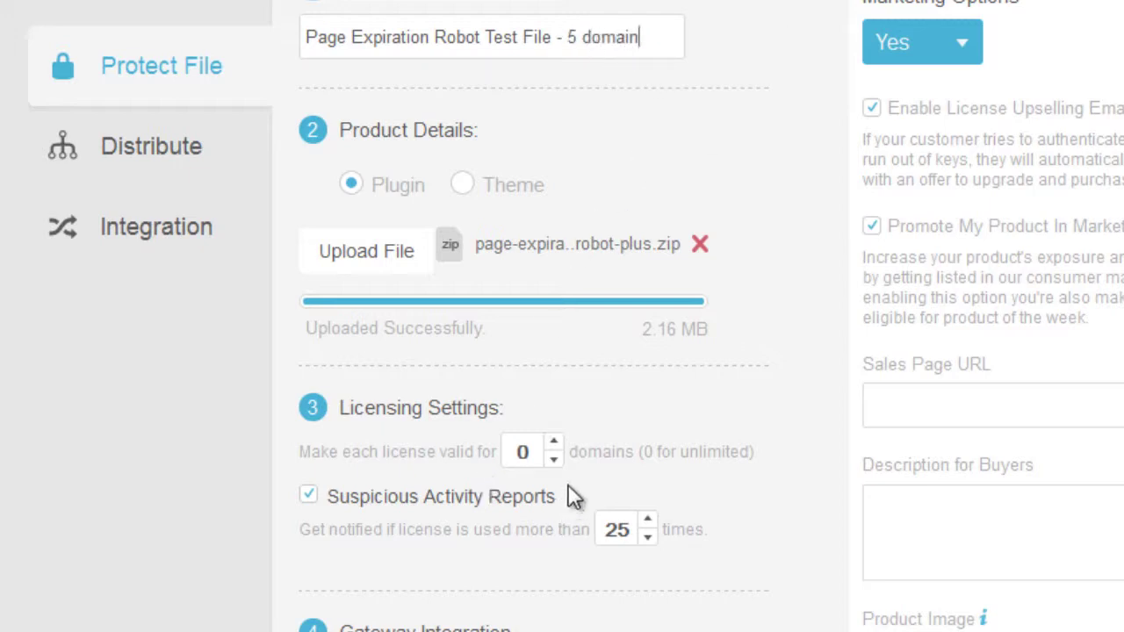
Step: Make each license valid for 5 domains and turn off Suspicious Activity Reports
click(553, 442)
click(553, 442)
click(553, 441)
click(553, 441)
click(554, 442)
Step: Choose JVZoo as the gateway integration method
scroll(251, 476, down, 3)
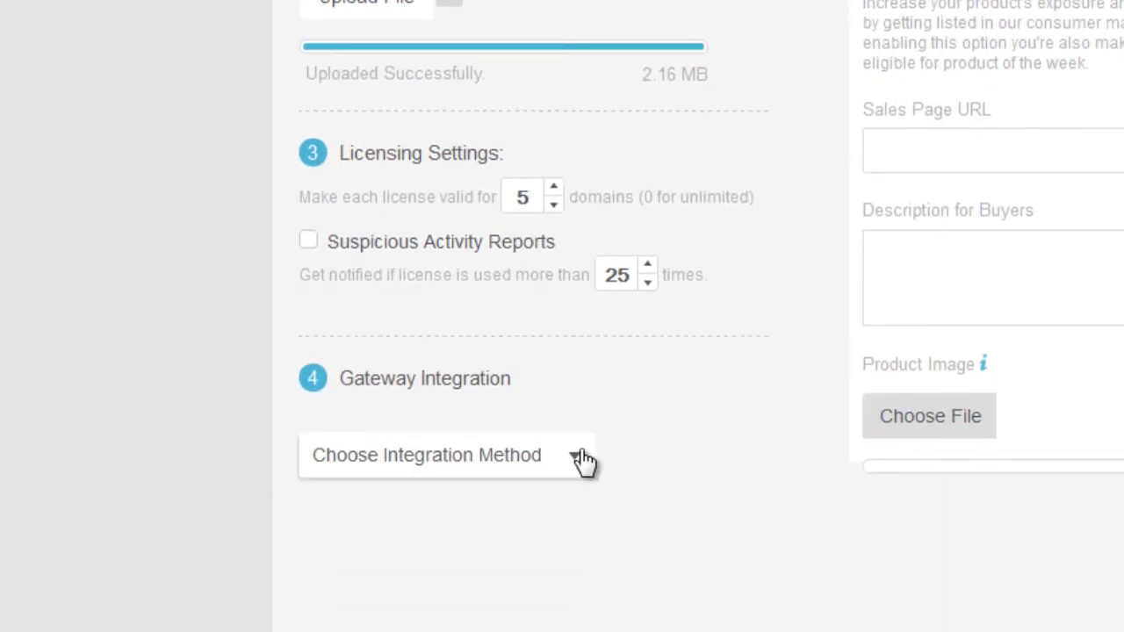
click(577, 459)
click(584, 463)
click(572, 463)
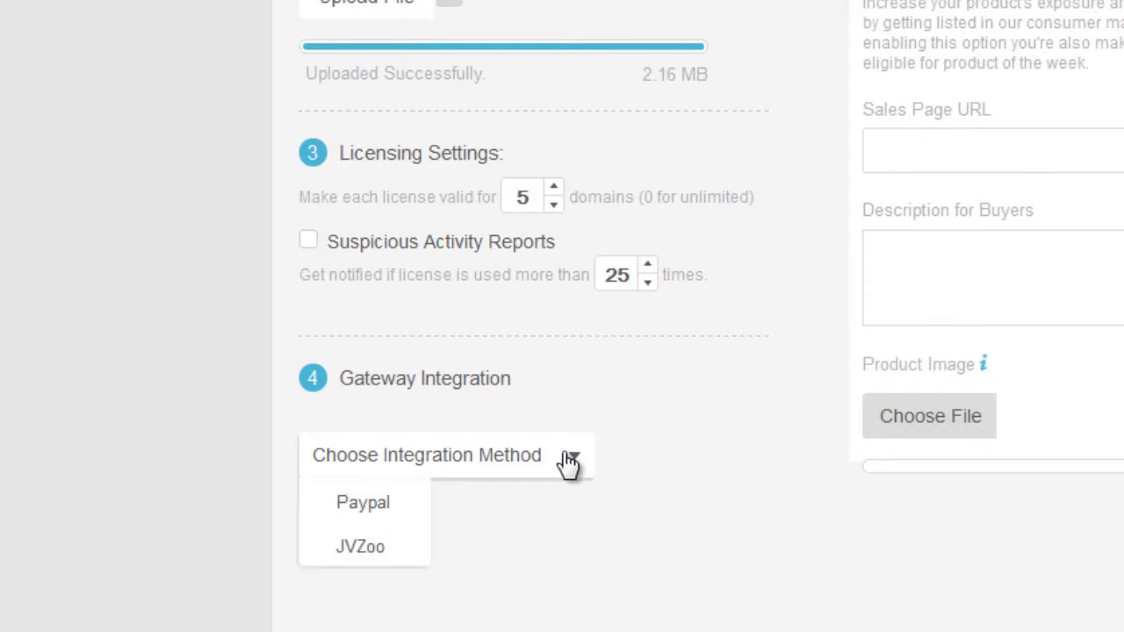
click(360, 527)
click(418, 463)
click(360, 546)
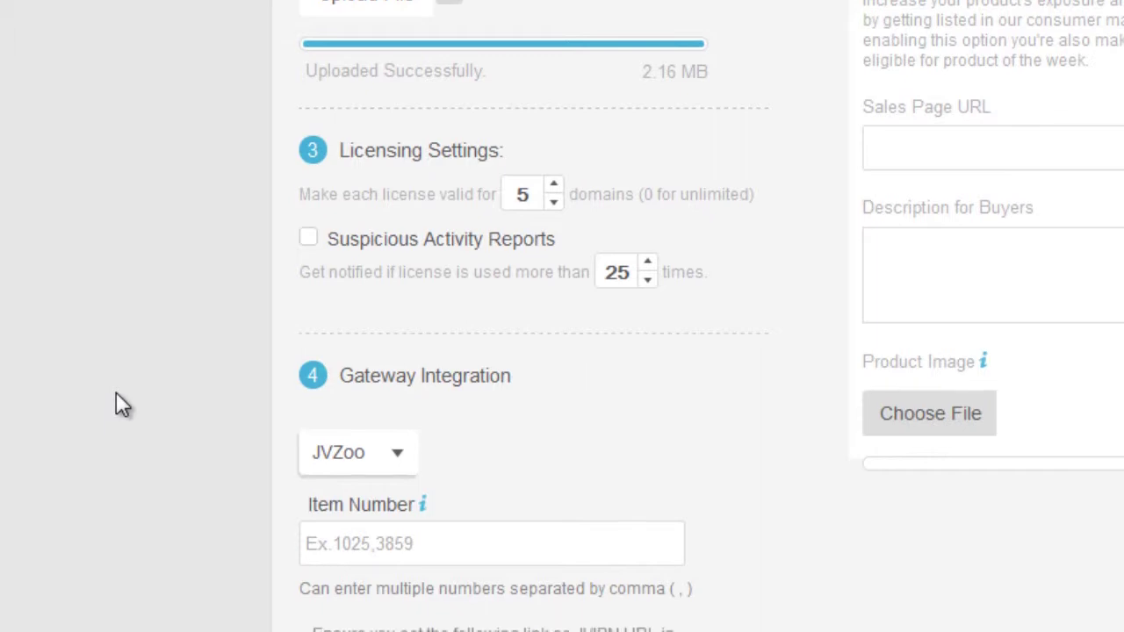
Step: Enter 55555 as the JVZoo item number
scroll(122, 404, down, 3)
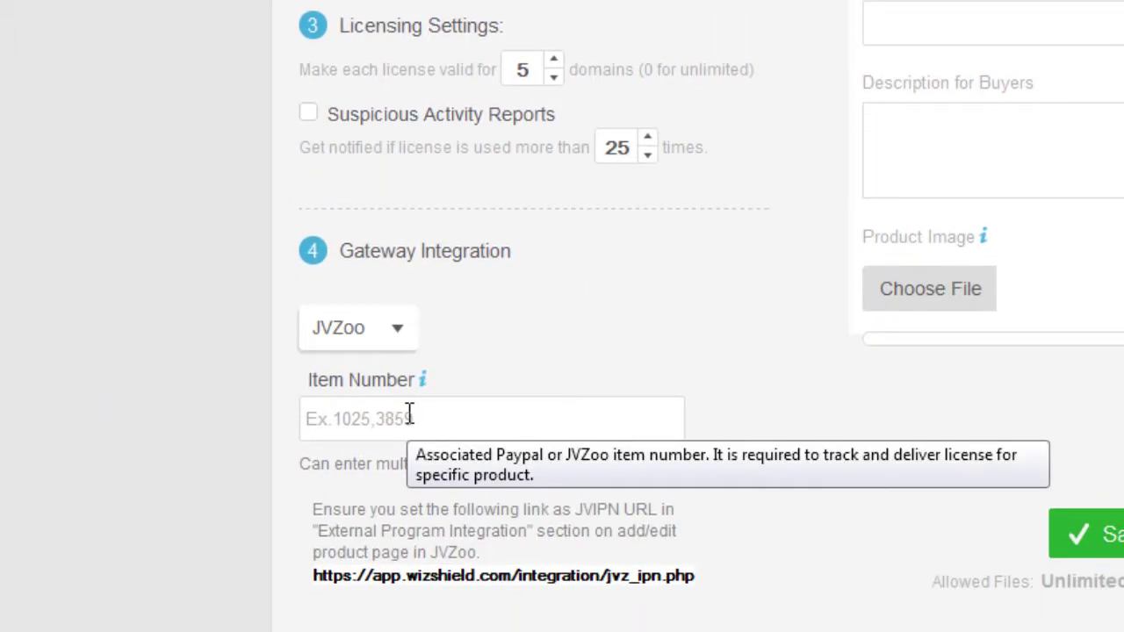
scroll(409, 414, up, 3)
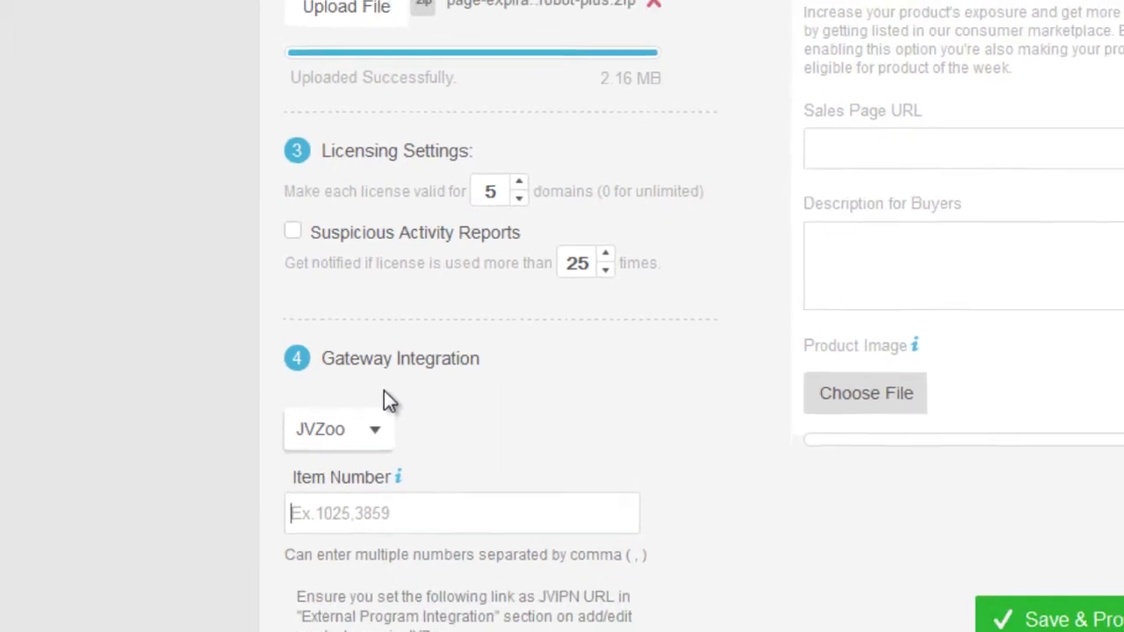
text(55555)
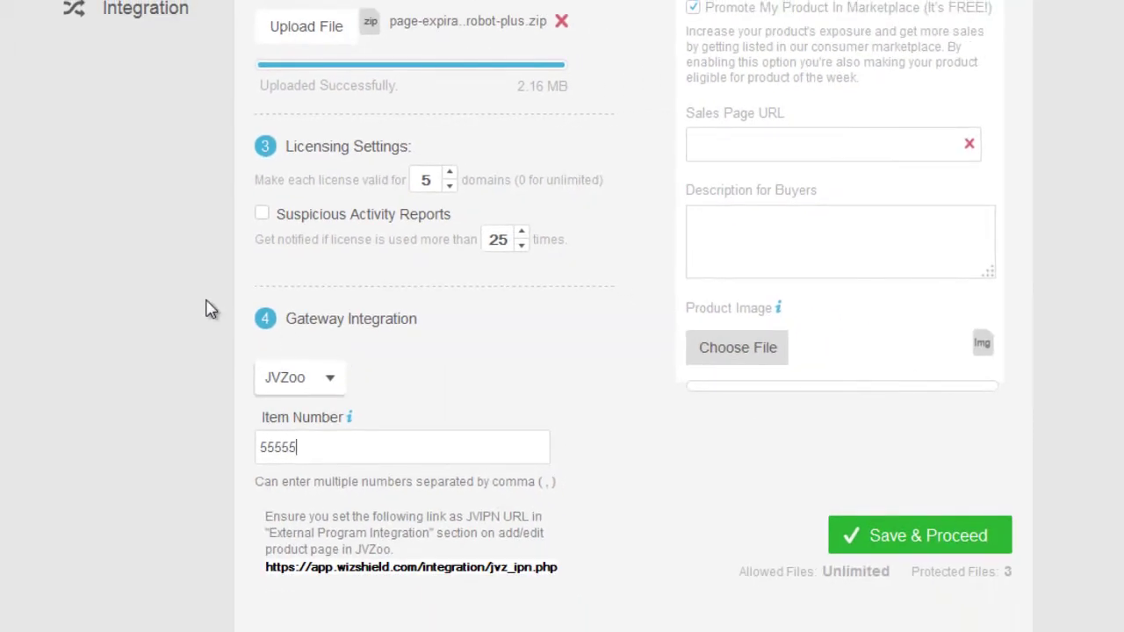
Step: Enable Customize Messages for this product
scroll(281, 320, down, 1)
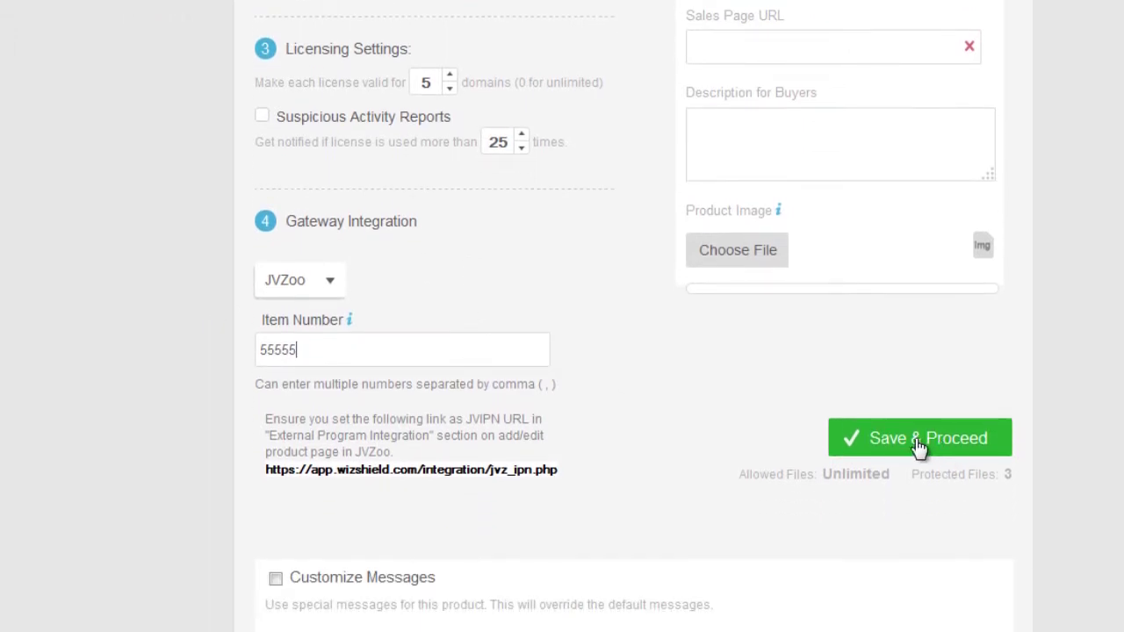
scroll(185, 375, down, 1)
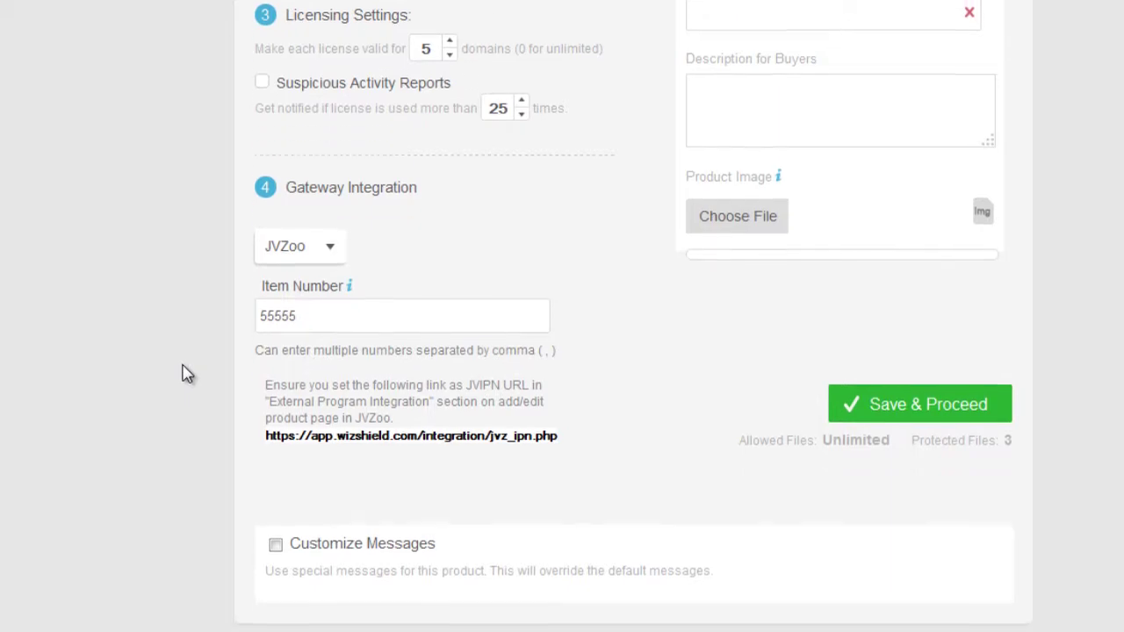
click(276, 540)
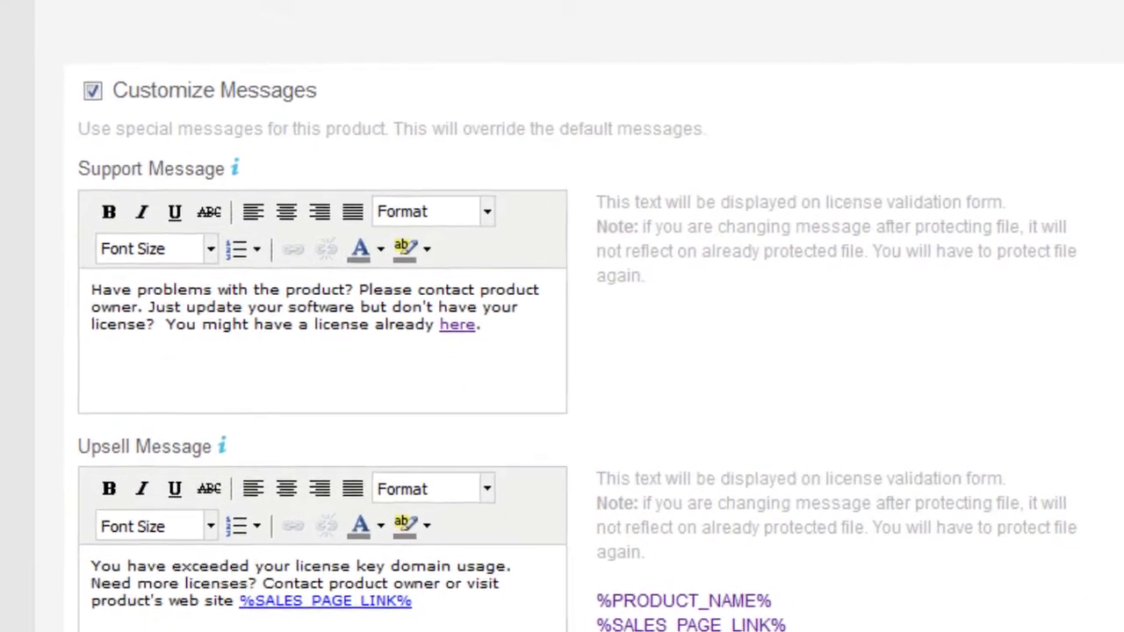
Step: Examine the support, upsell and license email message templates and their insertable placeholders
scroll(323, 92, down, 3)
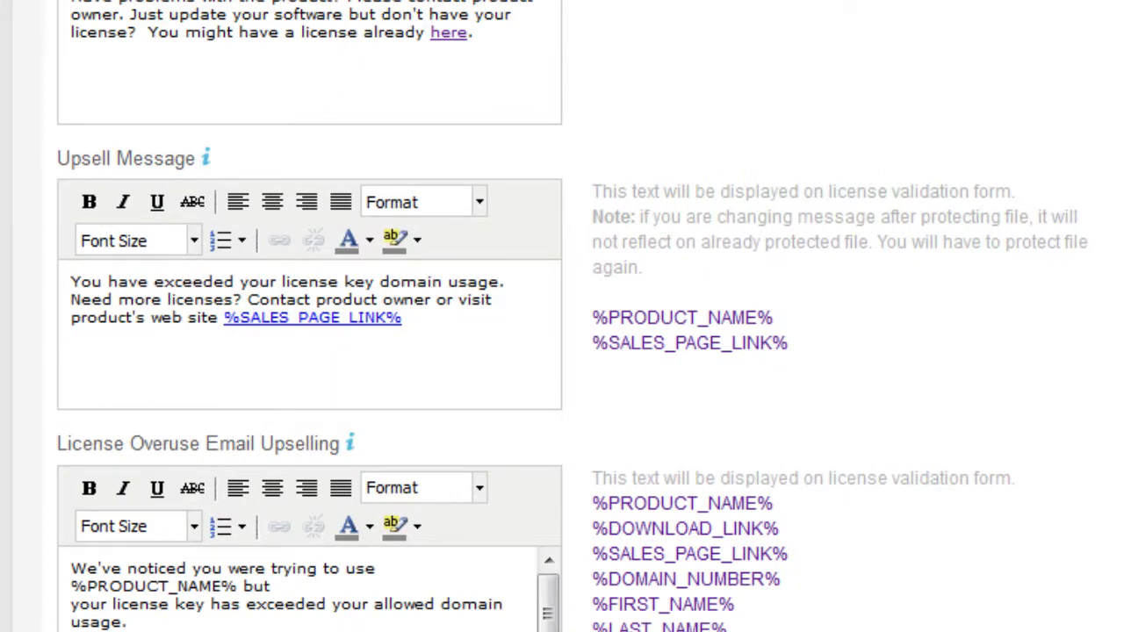
scroll(590, 17, down, 5)
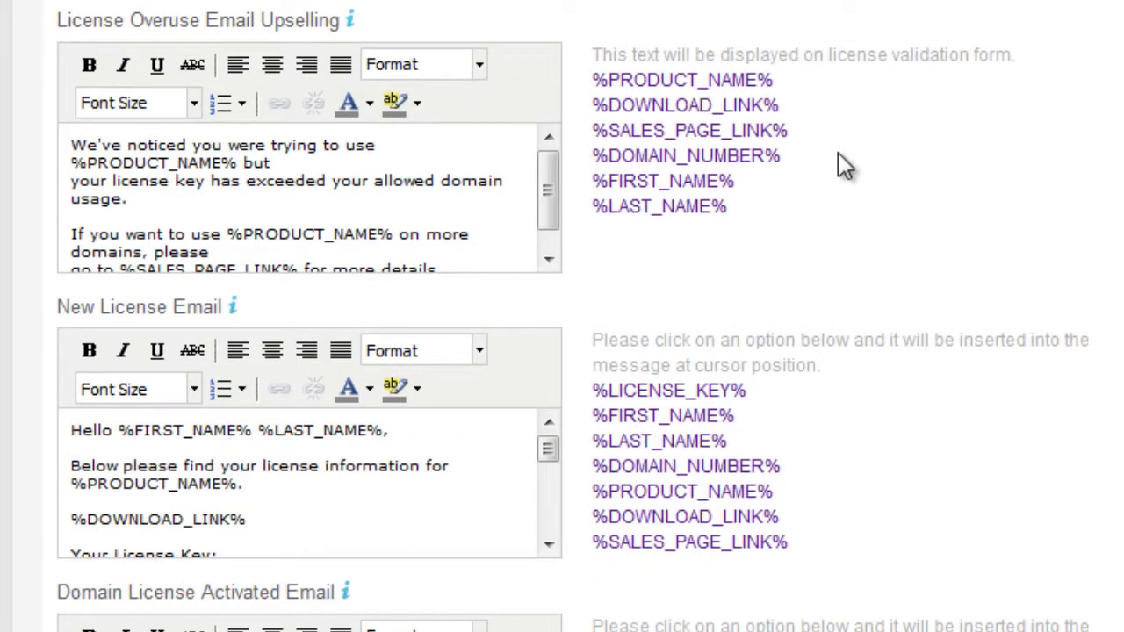
scroll(838, 156, down, 3)
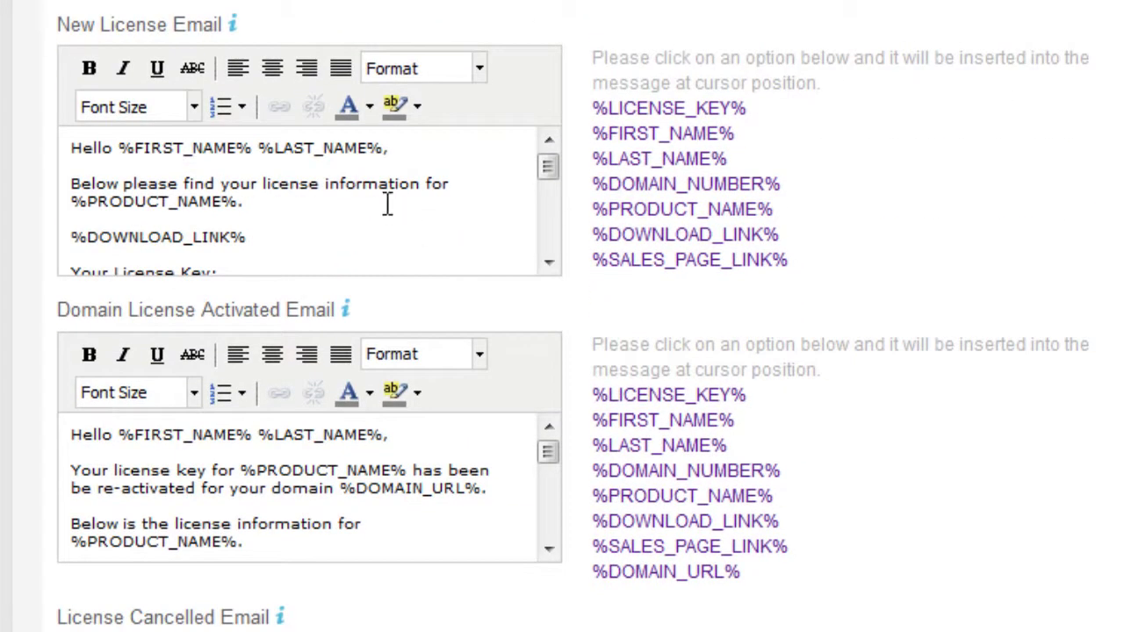
scroll(27, 333, down, 3)
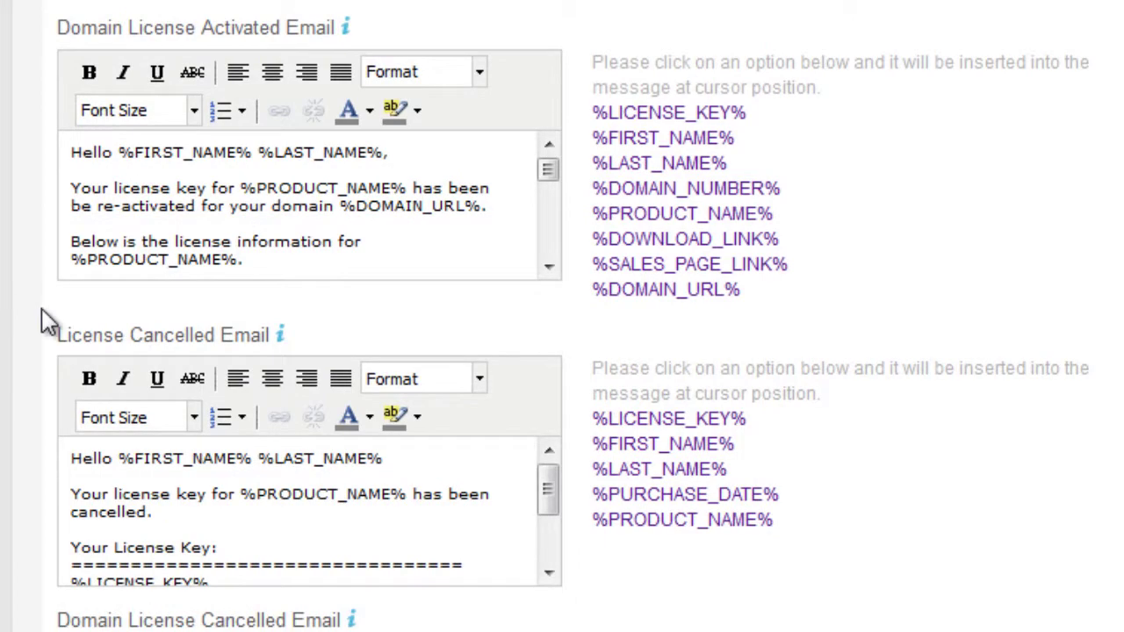
scroll(36, 322, down, 5)
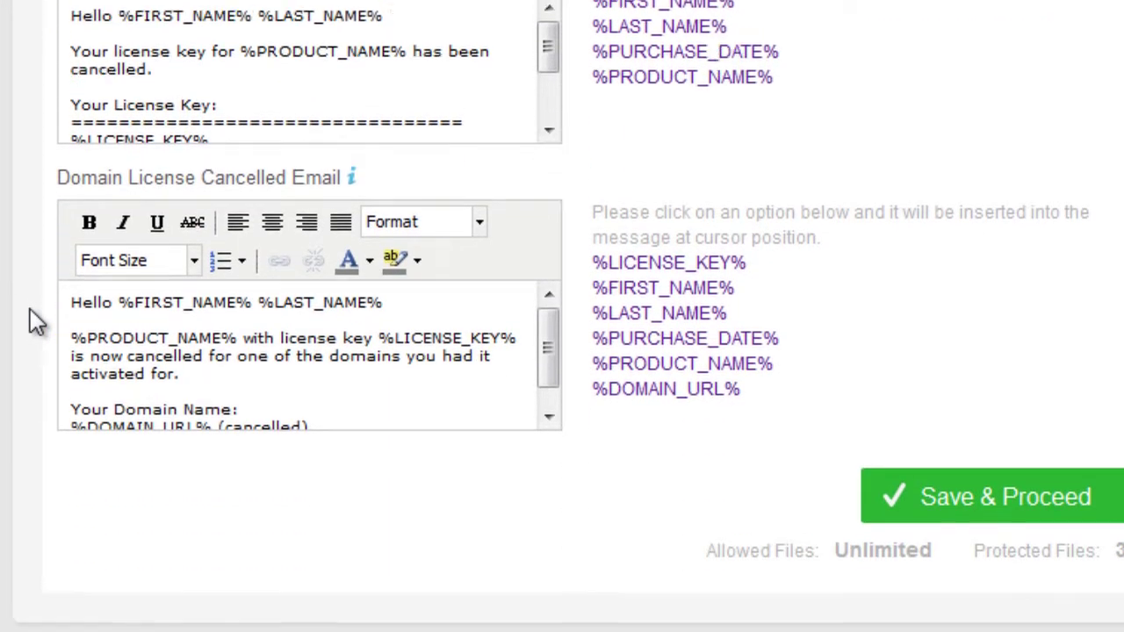
scroll(31, 320, up, 9)
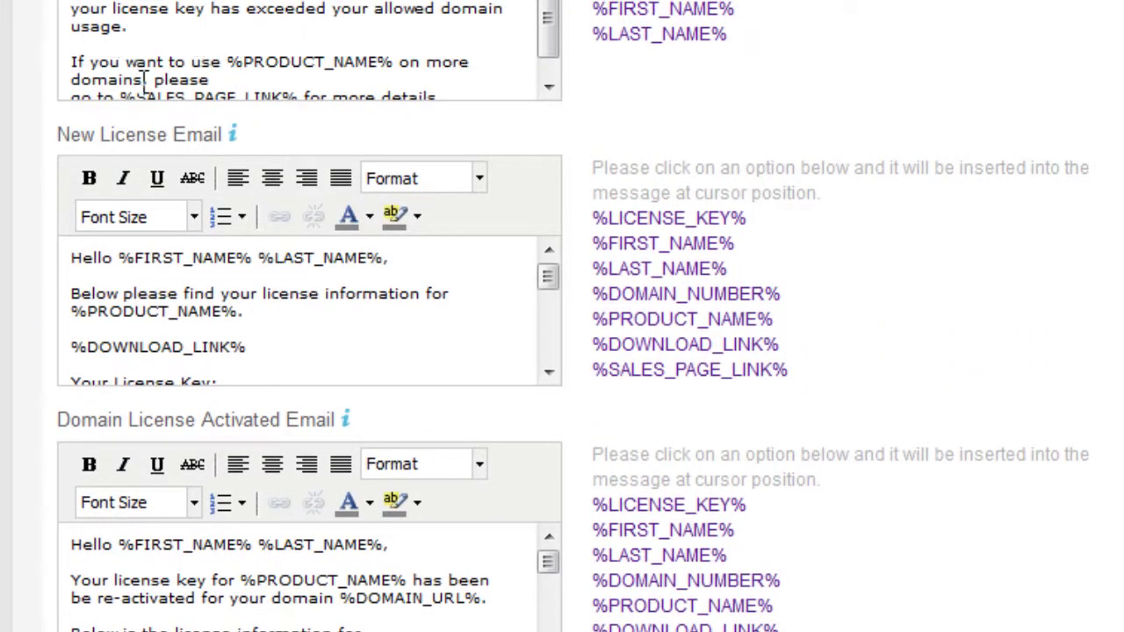
scroll(310, 264, up, 3)
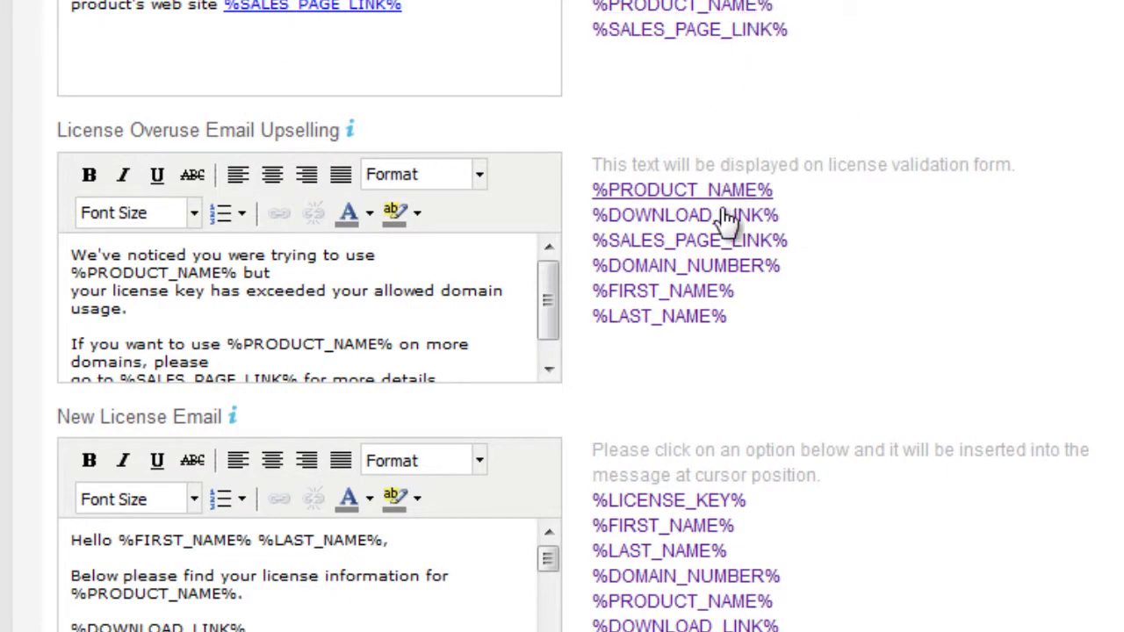
scroll(711, 405, down, 1)
scroll(685, 439, down, 2)
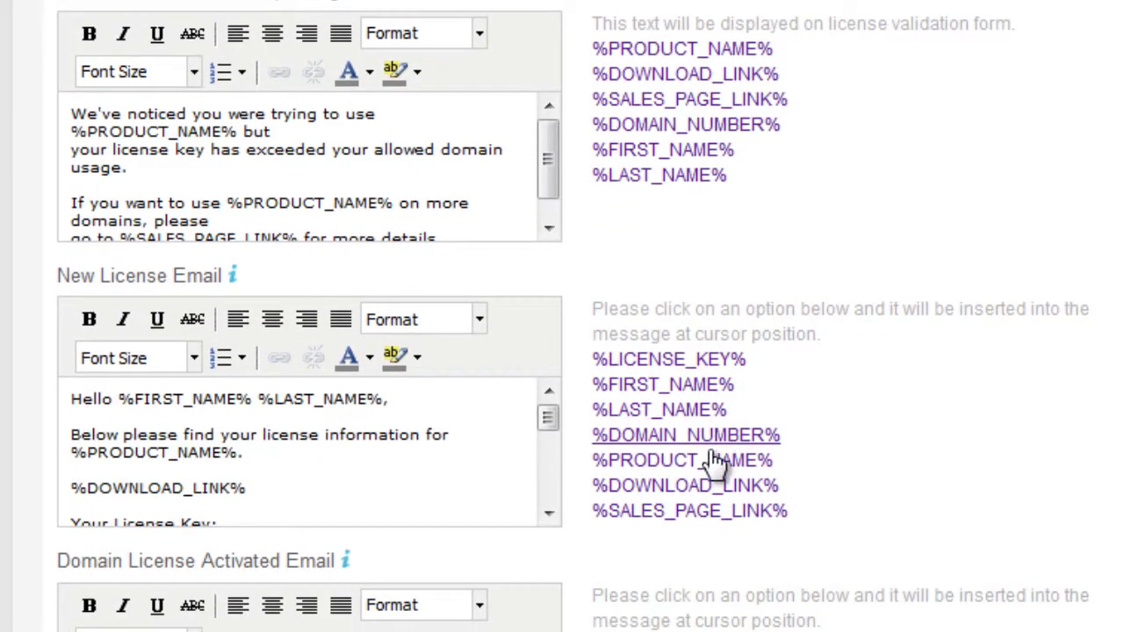
scroll(773, 571, down, 4)
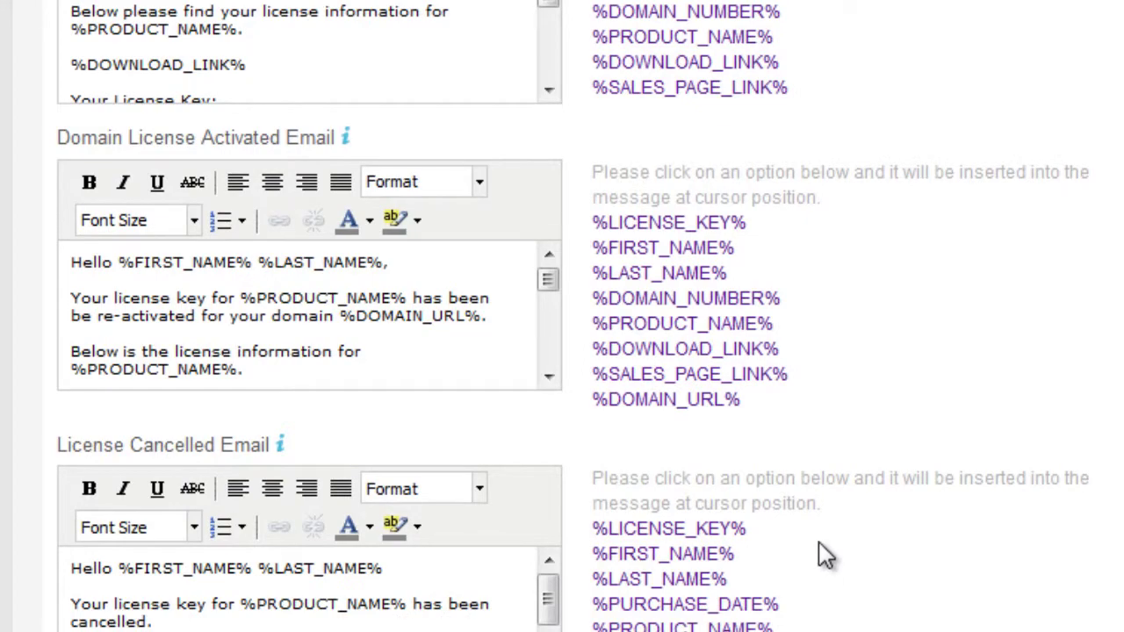
scroll(808, 541, down, 3)
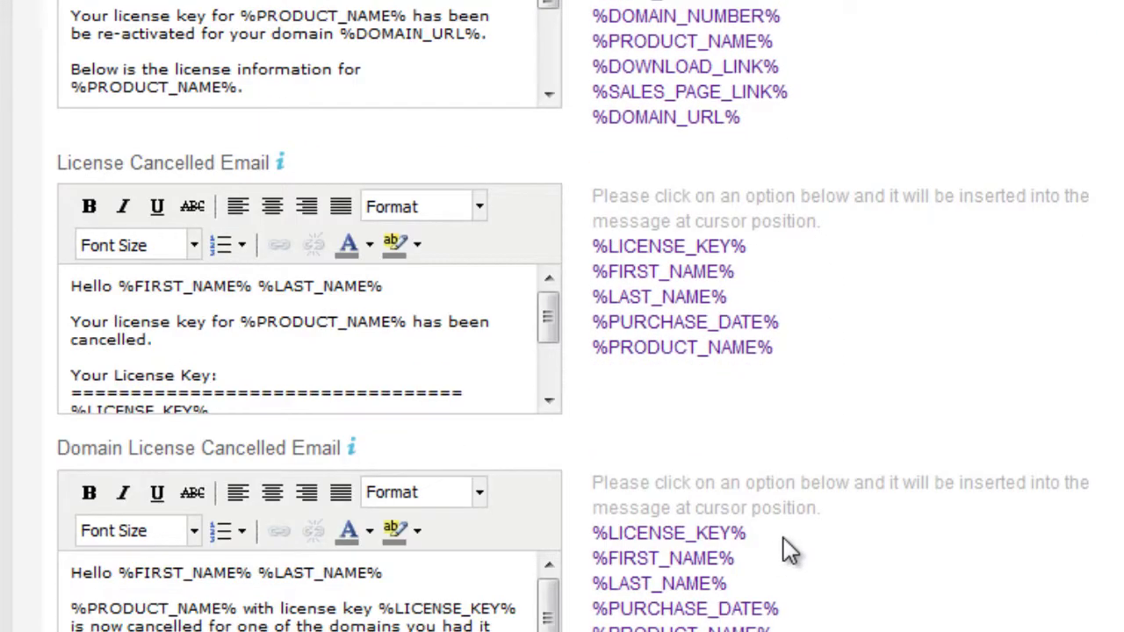
scroll(783, 537, down, 3)
scroll(790, 515, up, 5)
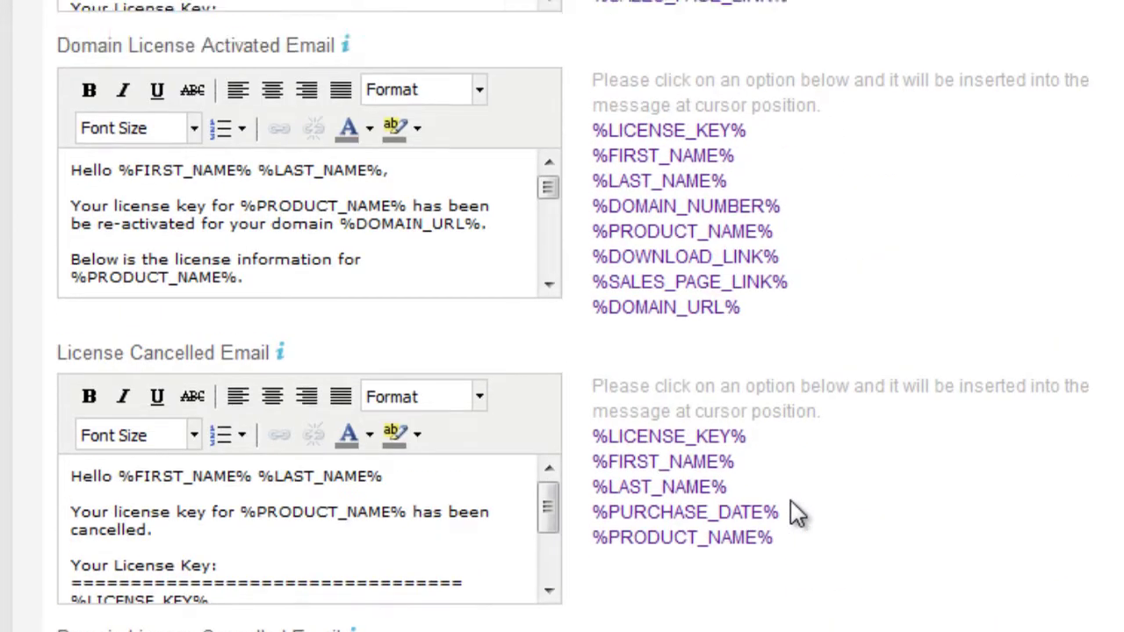
scroll(791, 505, up, 12)
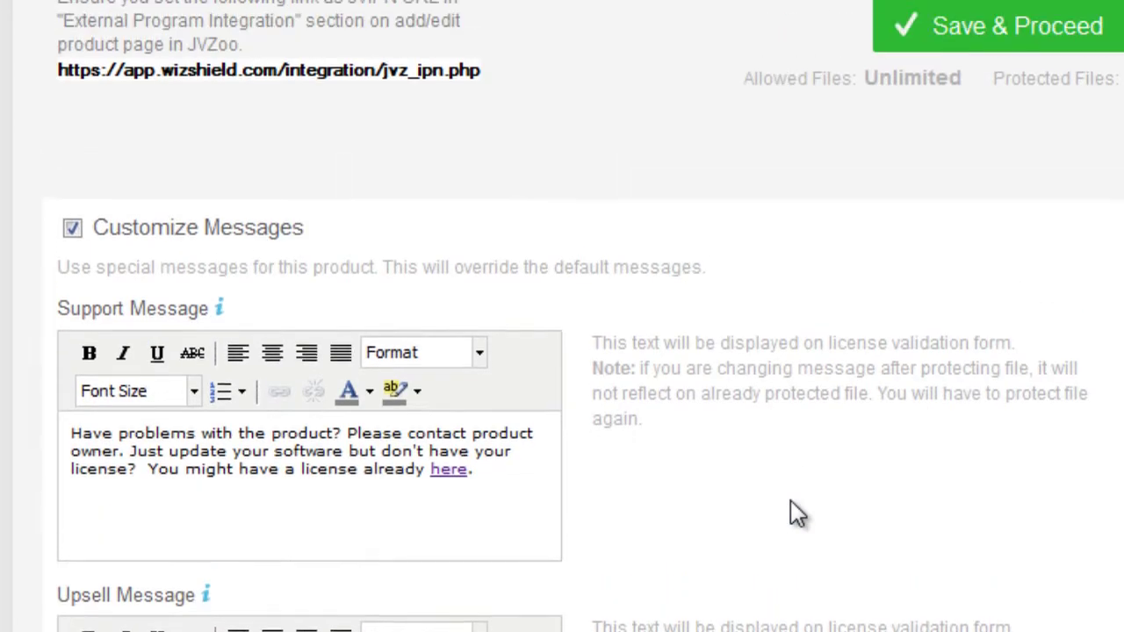
scroll(790, 514, up, 9)
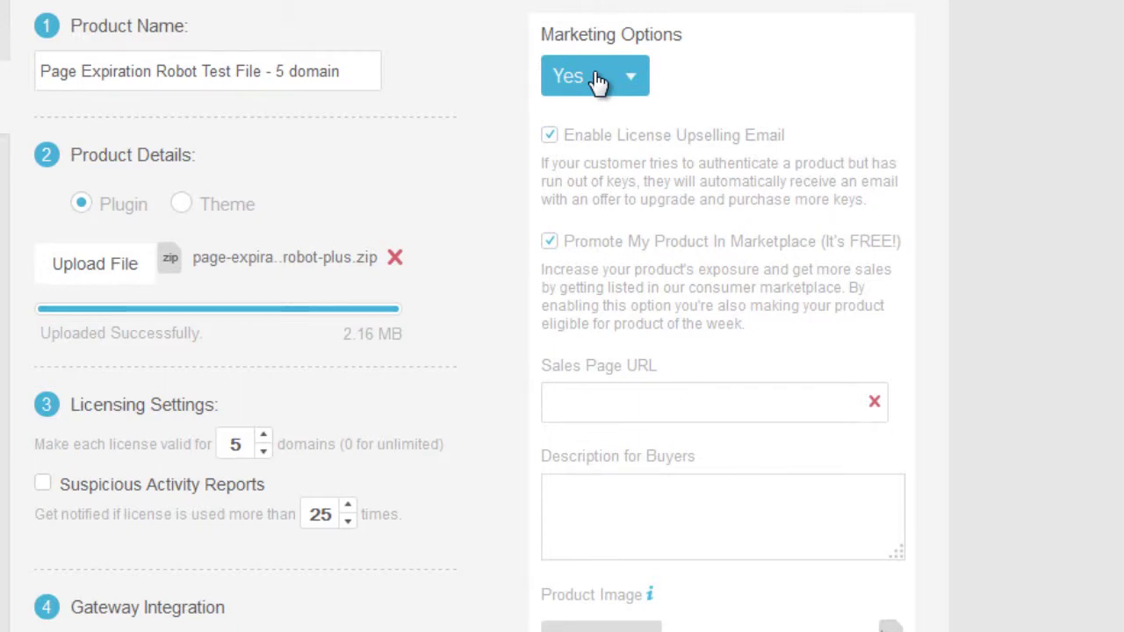
Step: Check the Marketing Options choices, keeping Yes selected, and dismiss the Windows color scheme prompt
click(595, 81)
click(581, 117)
scroll(474, 248, down, 2)
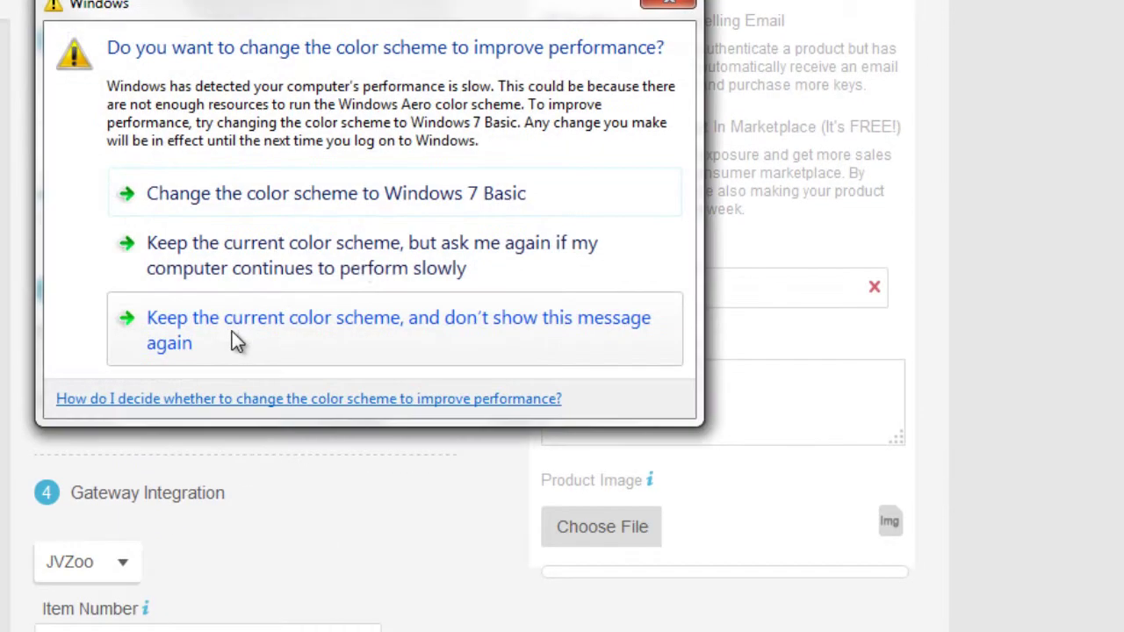
click(670, 9)
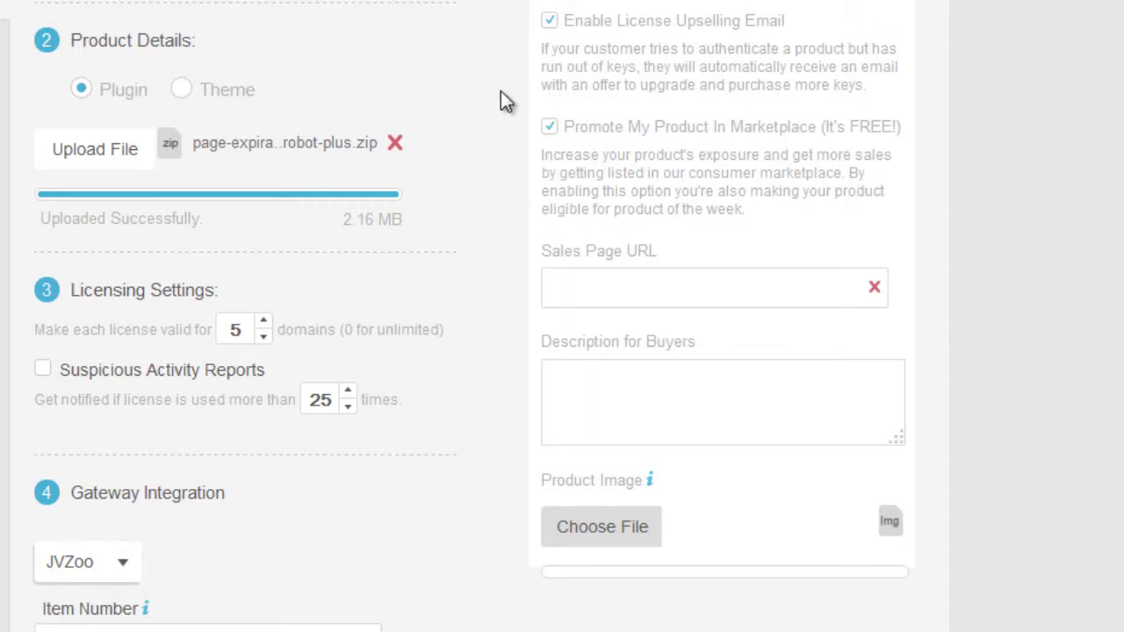
Step: Review the Upsell Message and License Overuse Email Upselling templates among the customized messages
click(646, 279)
scroll(490, 217, down, 10)
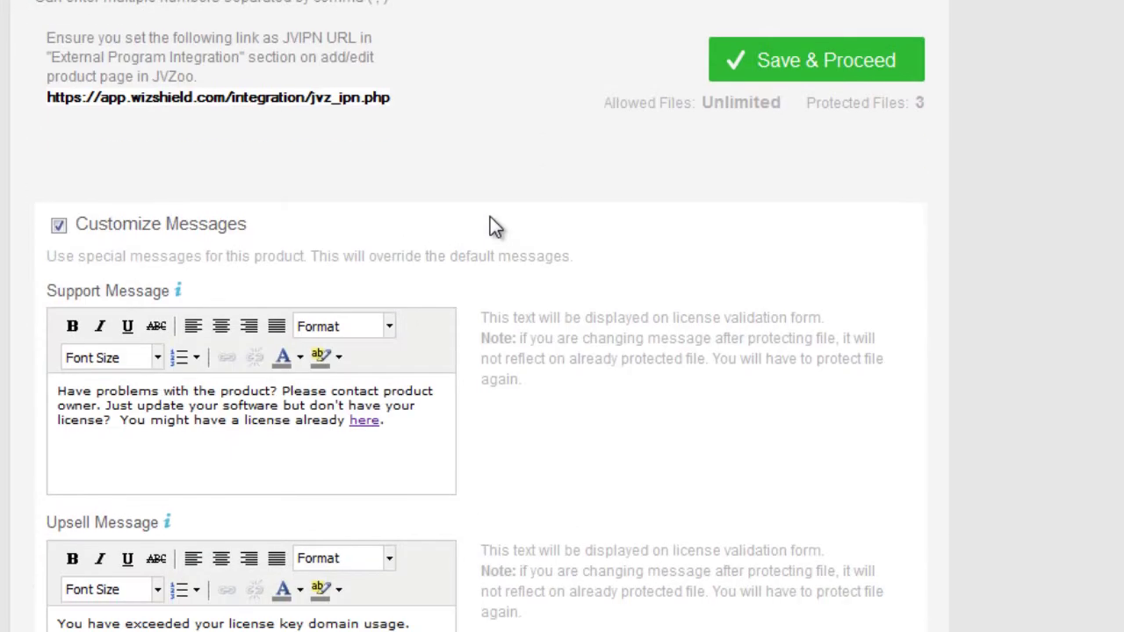
scroll(598, 163, up, 6)
scroll(598, 164, down, 5)
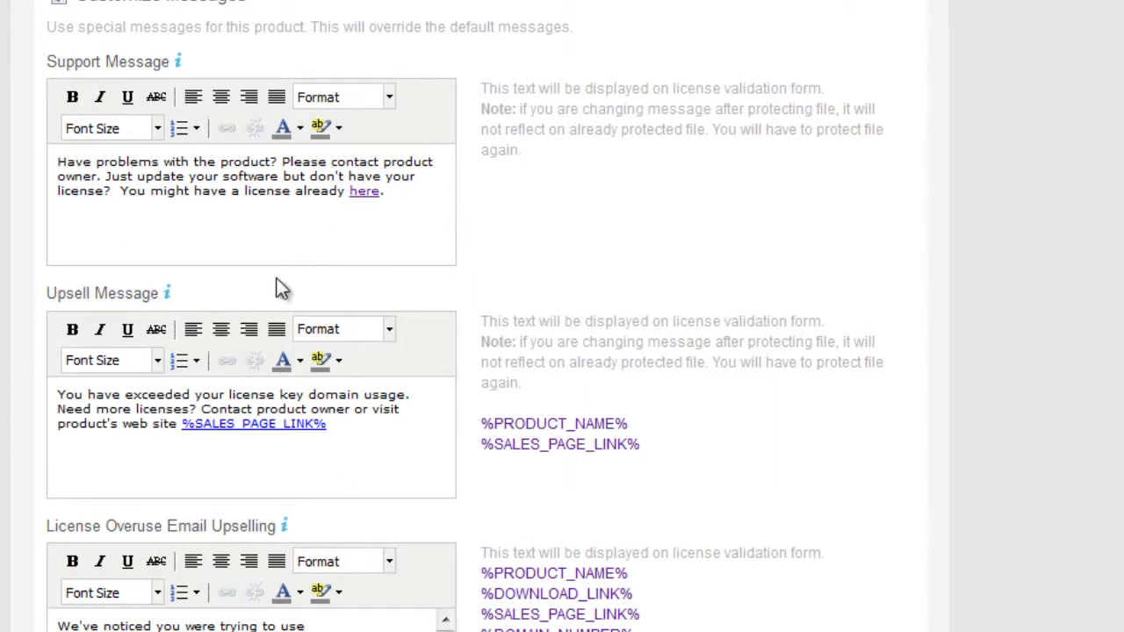
scroll(427, 68, down, 3)
scroll(178, 187, up, 2)
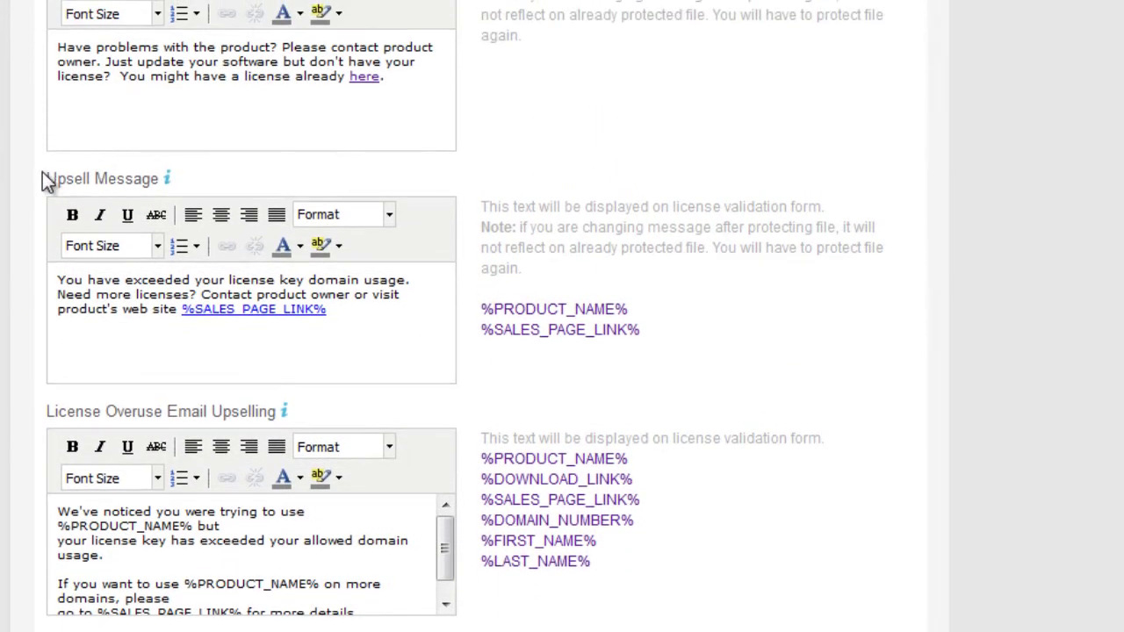
Step: Read the Upsell Message wording and its placeholders, along with the license overuse email text below it
drag(45, 181, 156, 187)
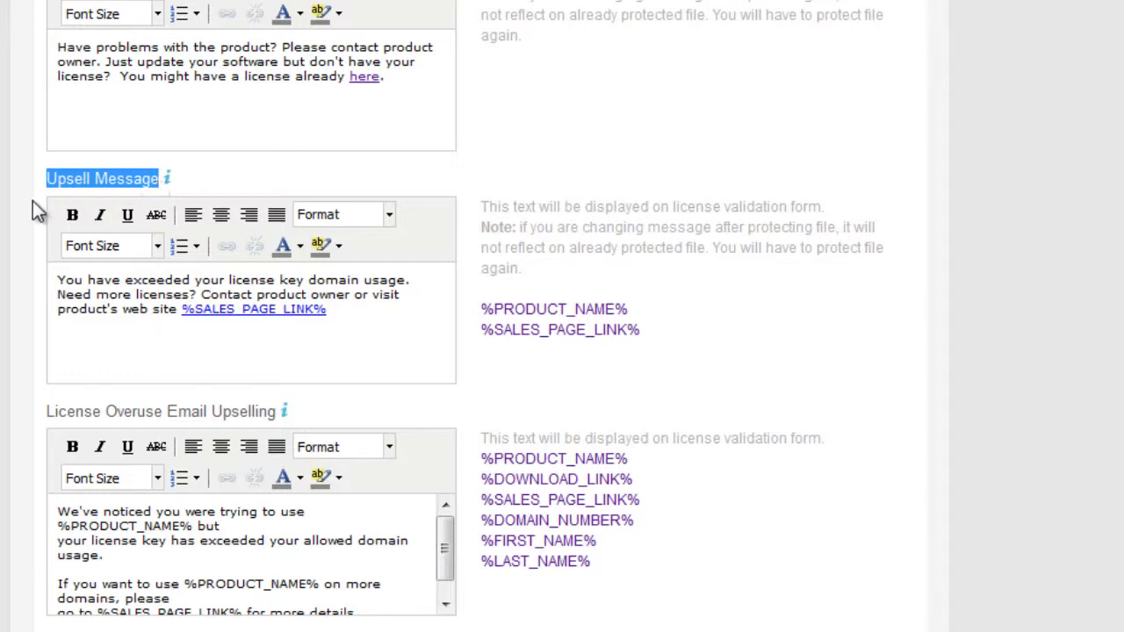
click(55, 246)
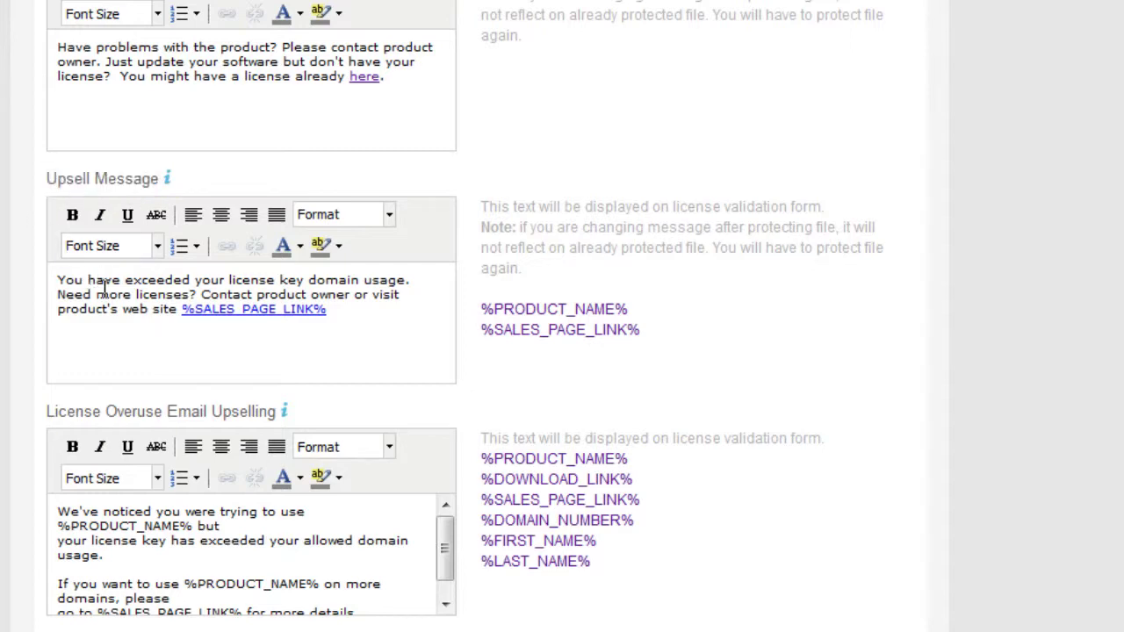
scroll(10, 276, down, 1)
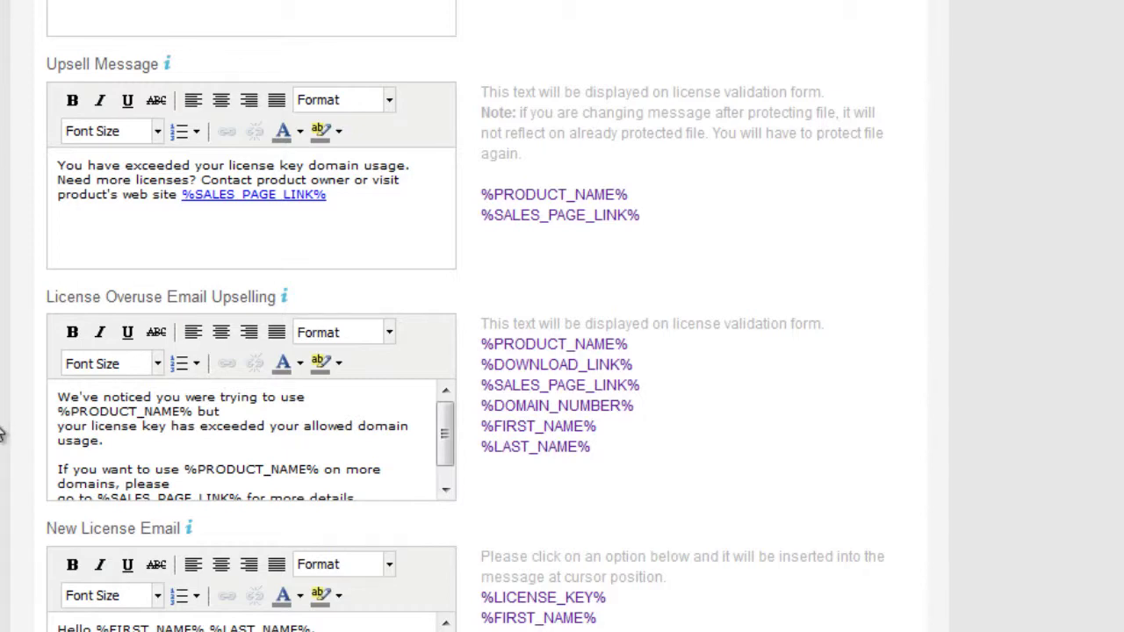
Step: Set Marketing Options to No for the product
scroll(422, 394, up, 15)
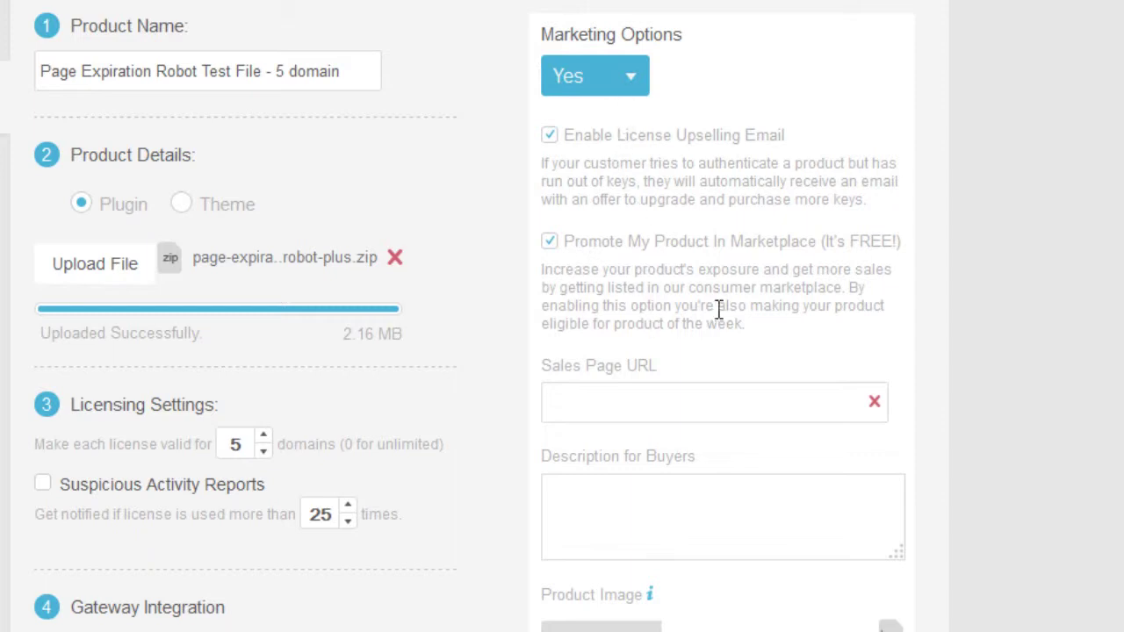
click(610, 95)
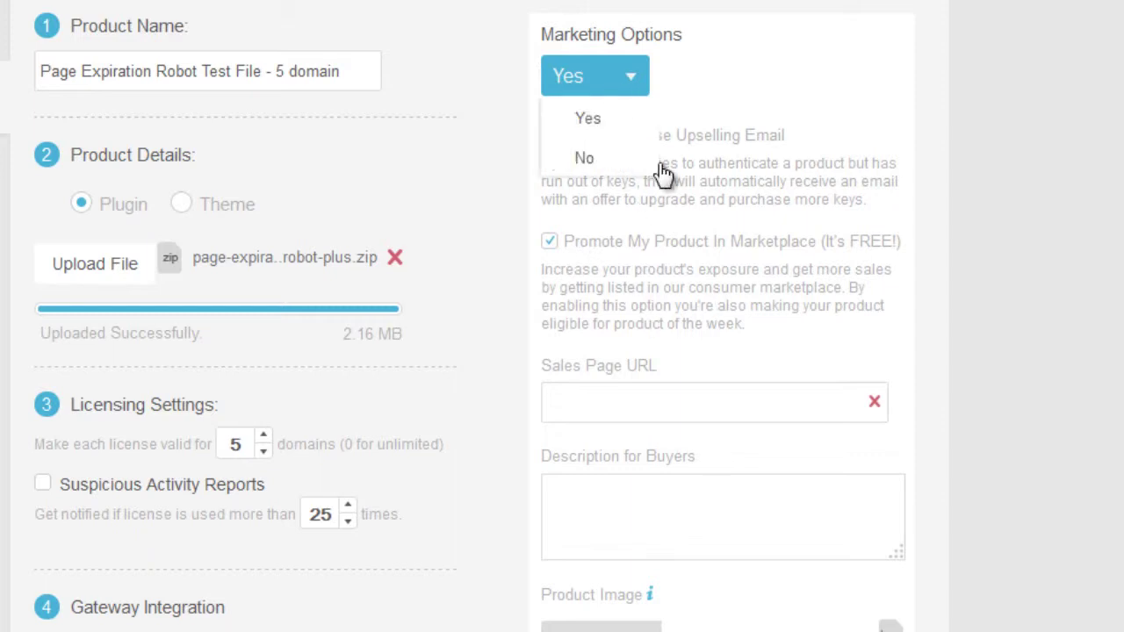
click(594, 154)
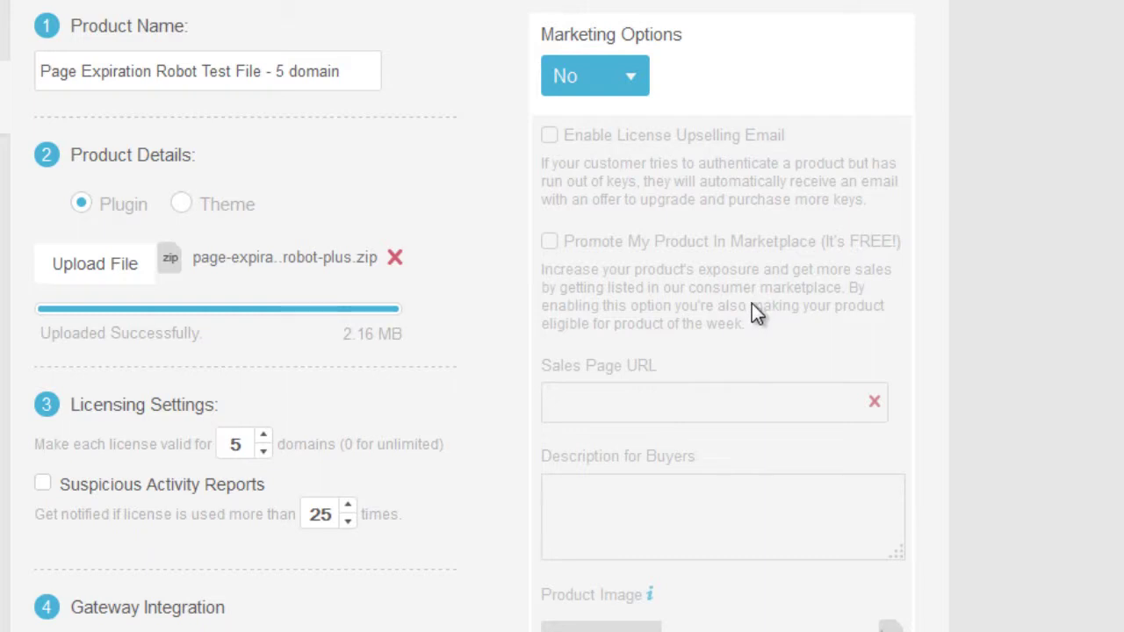
Step: Save the product settings and proceed with protecting the uploaded plugin file
scroll(463, 241, down, 5)
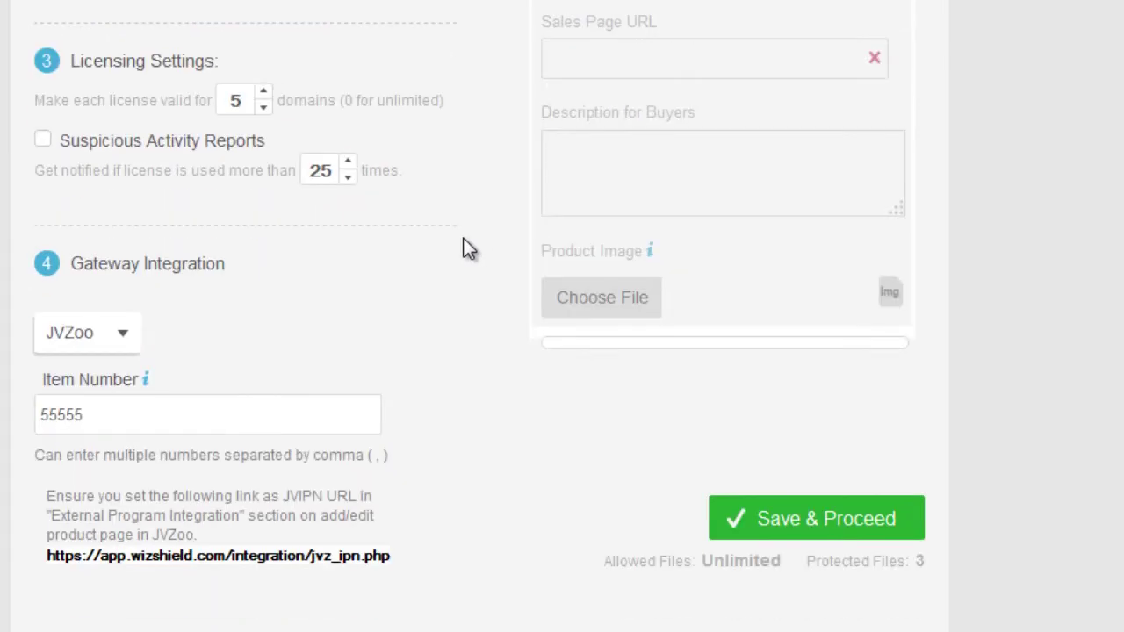
scroll(569, 295, down, 1)
scroll(569, 296, down, 1)
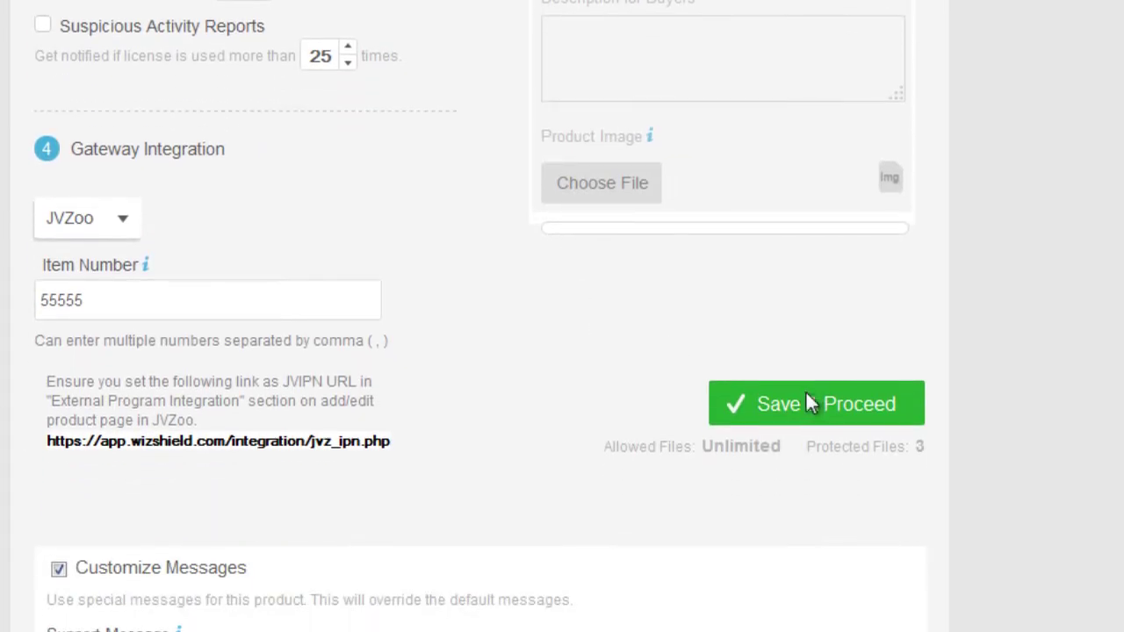
click(807, 401)
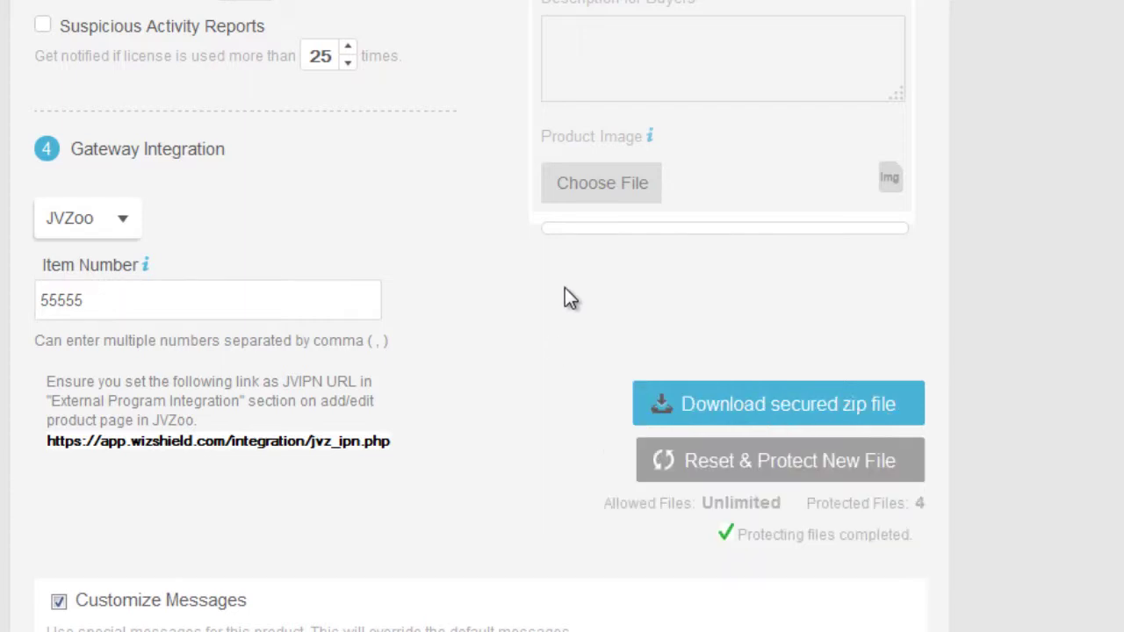
Step: Download the secured plugin zip file, page-expiration-robot-plus-secured.zip, moving the download dialog so all its options are accessible
click(764, 404)
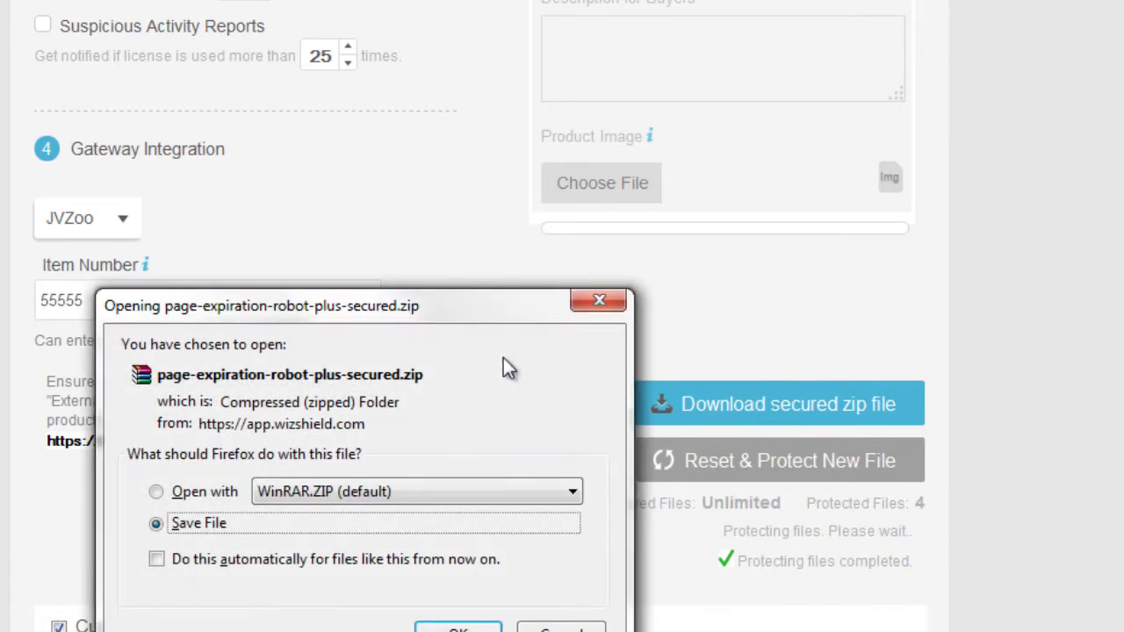
drag(422, 309, 395, 58)
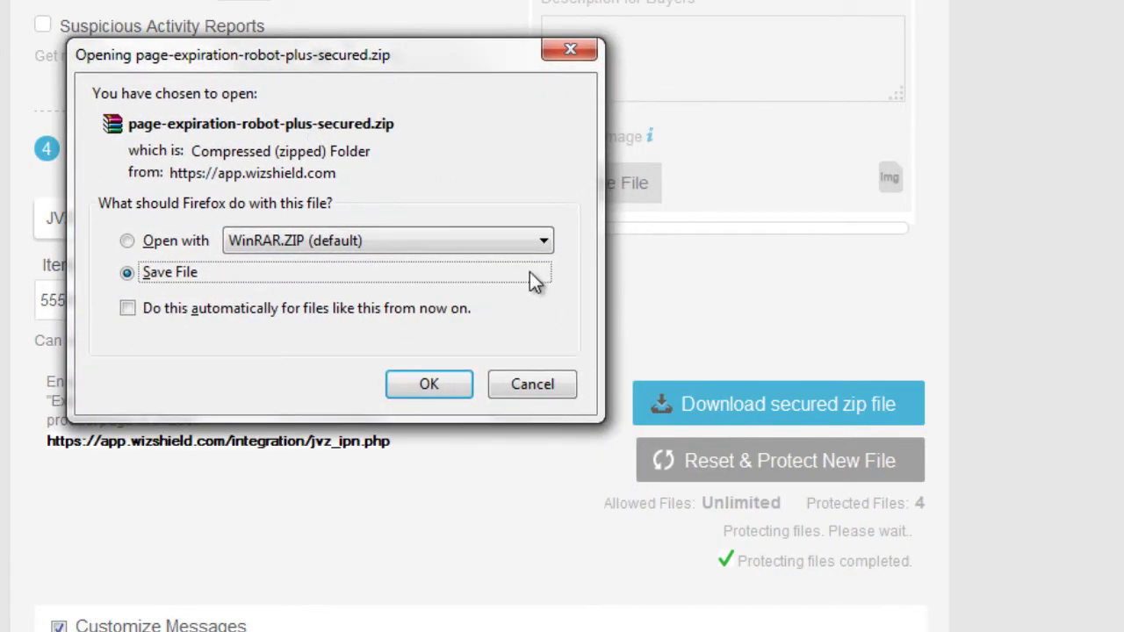